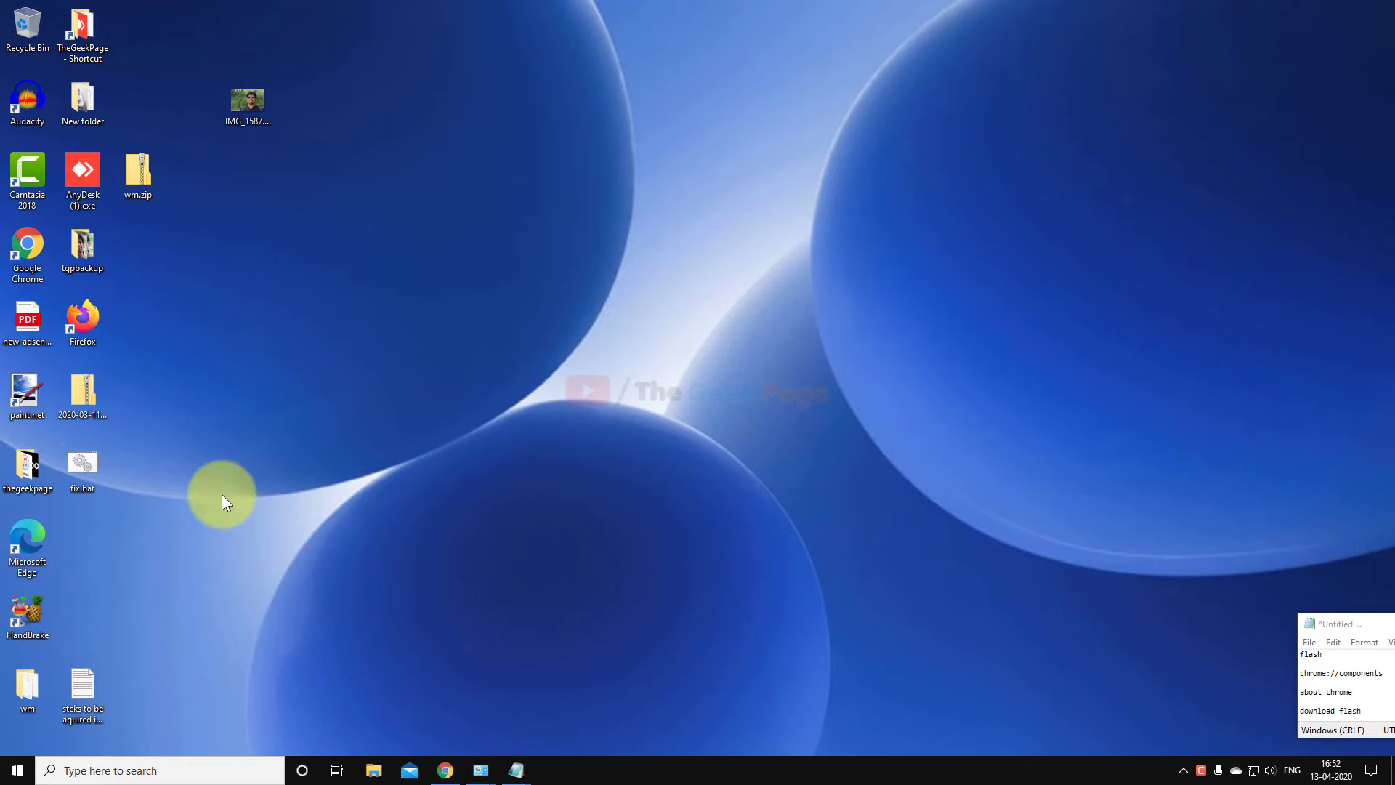
Launch Google Chrome from the Windows search panel, opening the Google homepage.
click(114, 769)
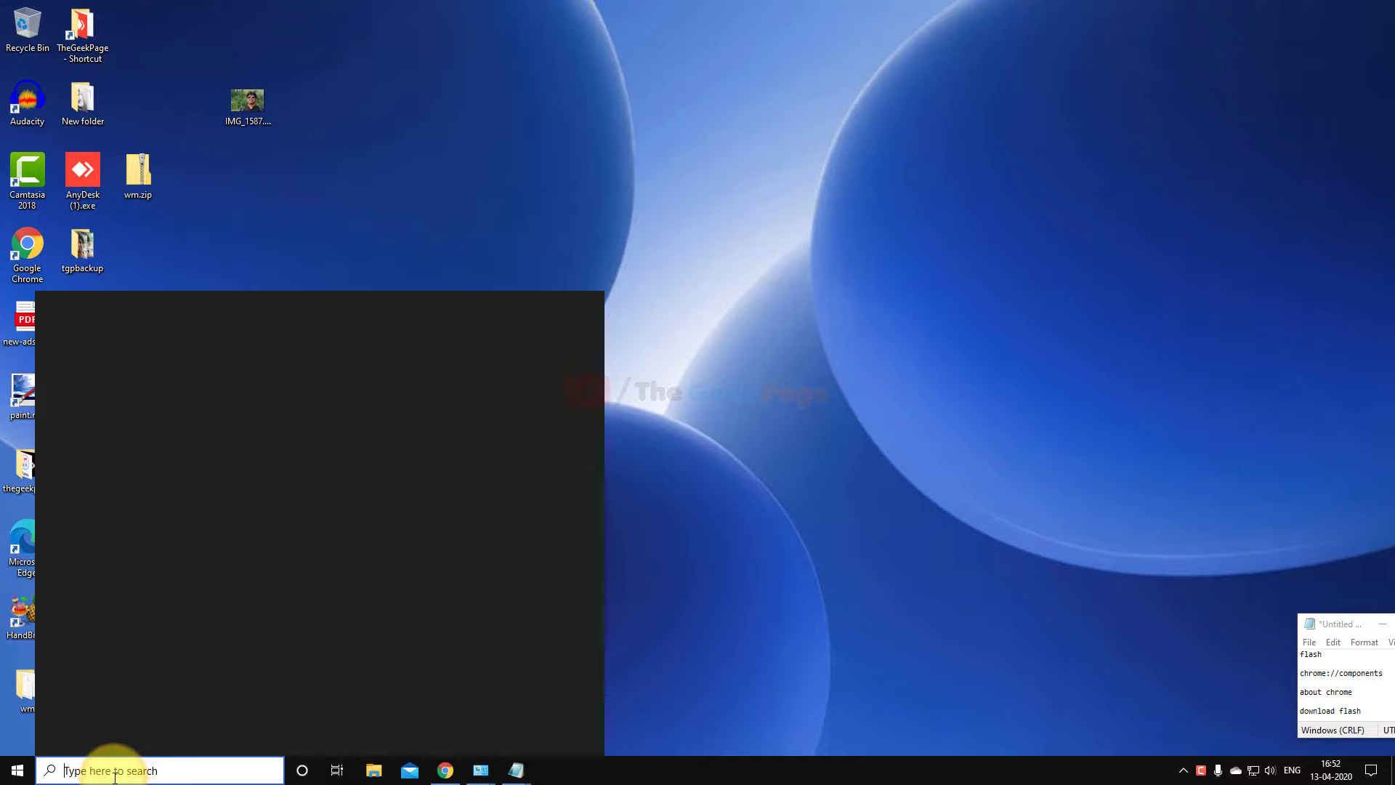
click(319, 403)
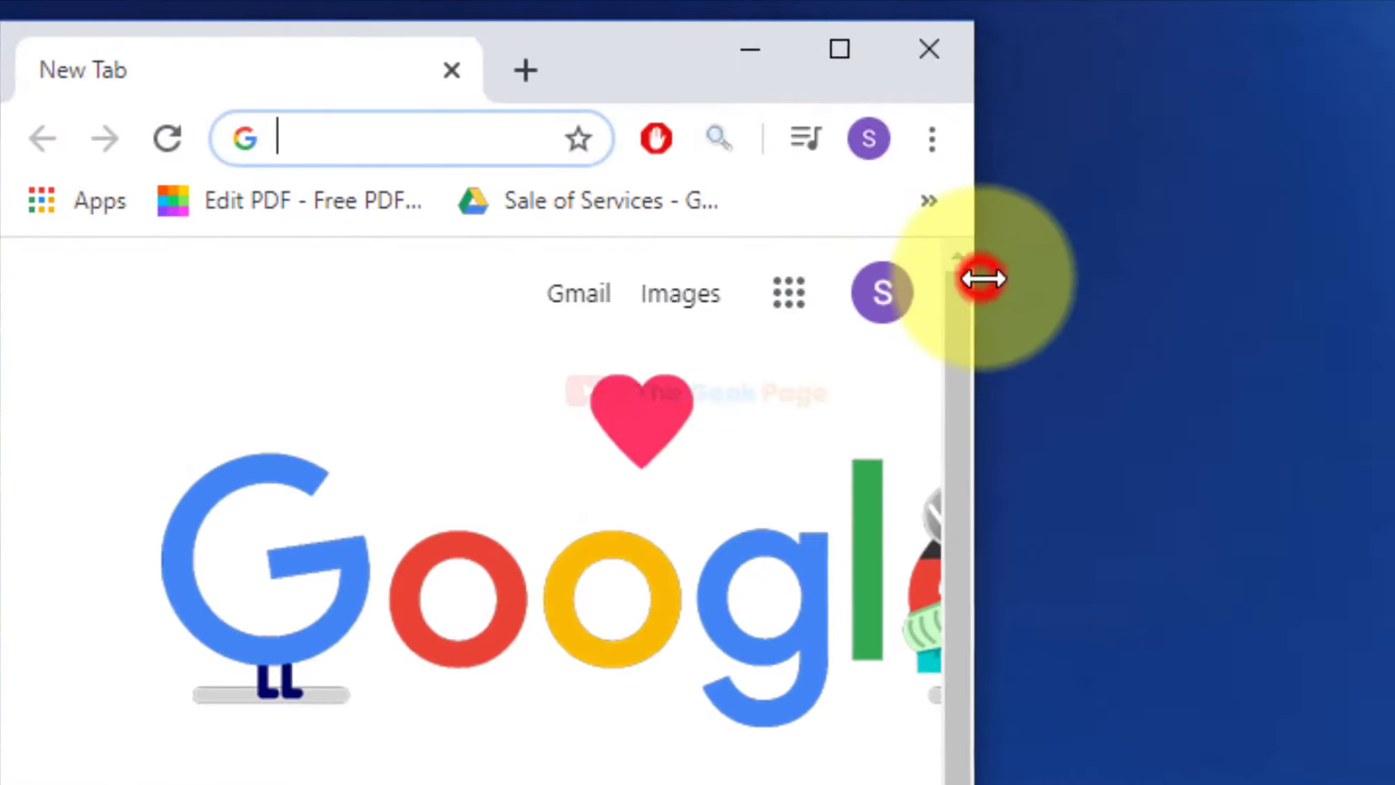
Widen the Chrome window and go from the three-dot menu's Settings to Site Settings.
drag(1044, 294, 1155, 295)
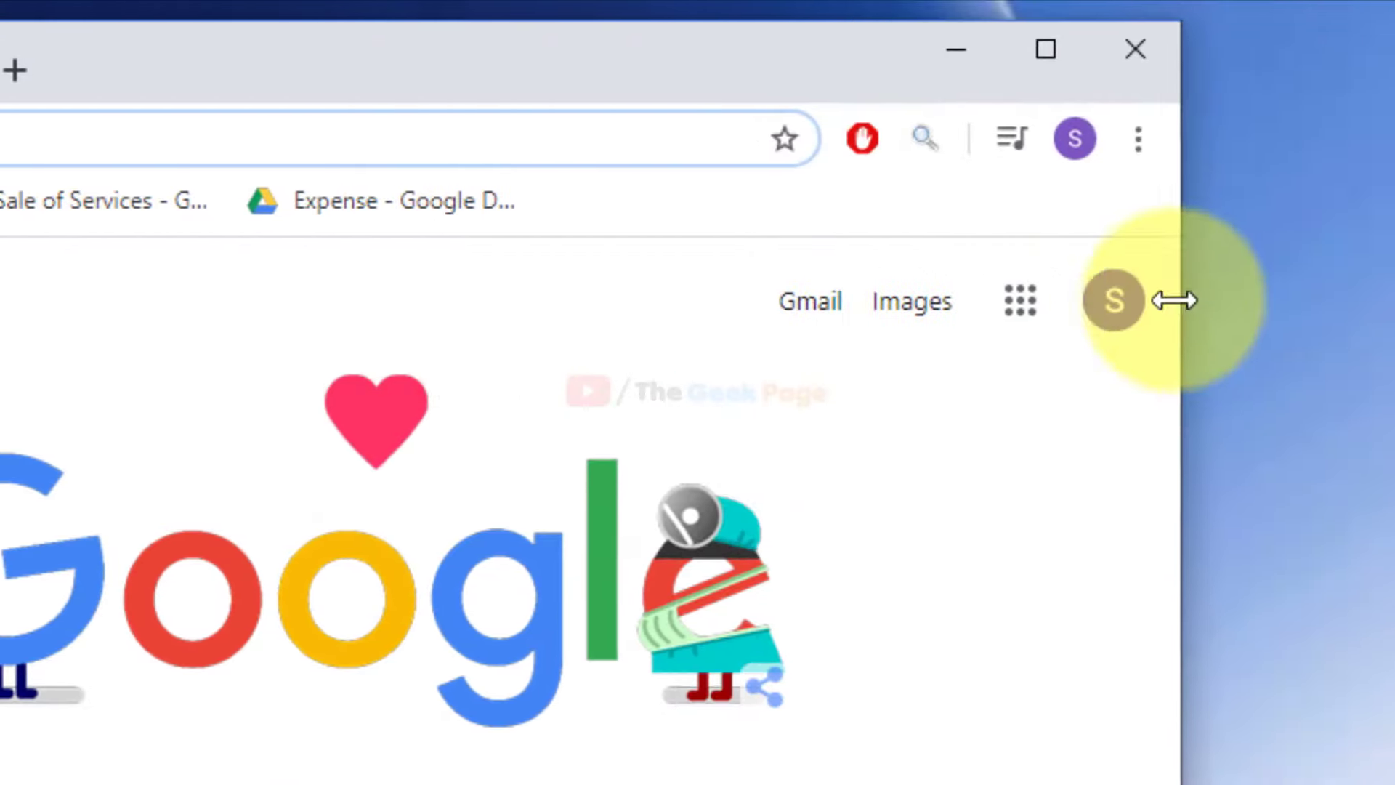
click(1043, 139)
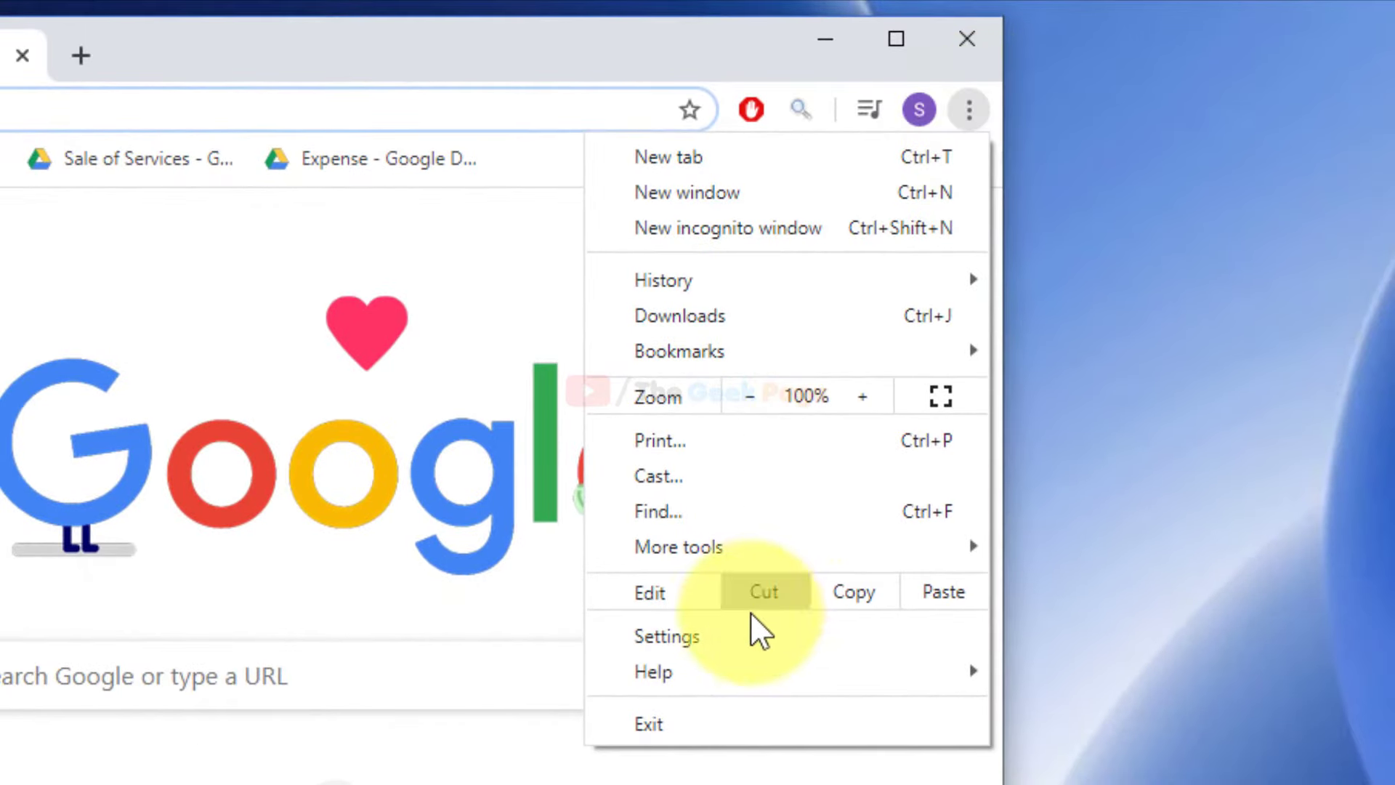
click(712, 627)
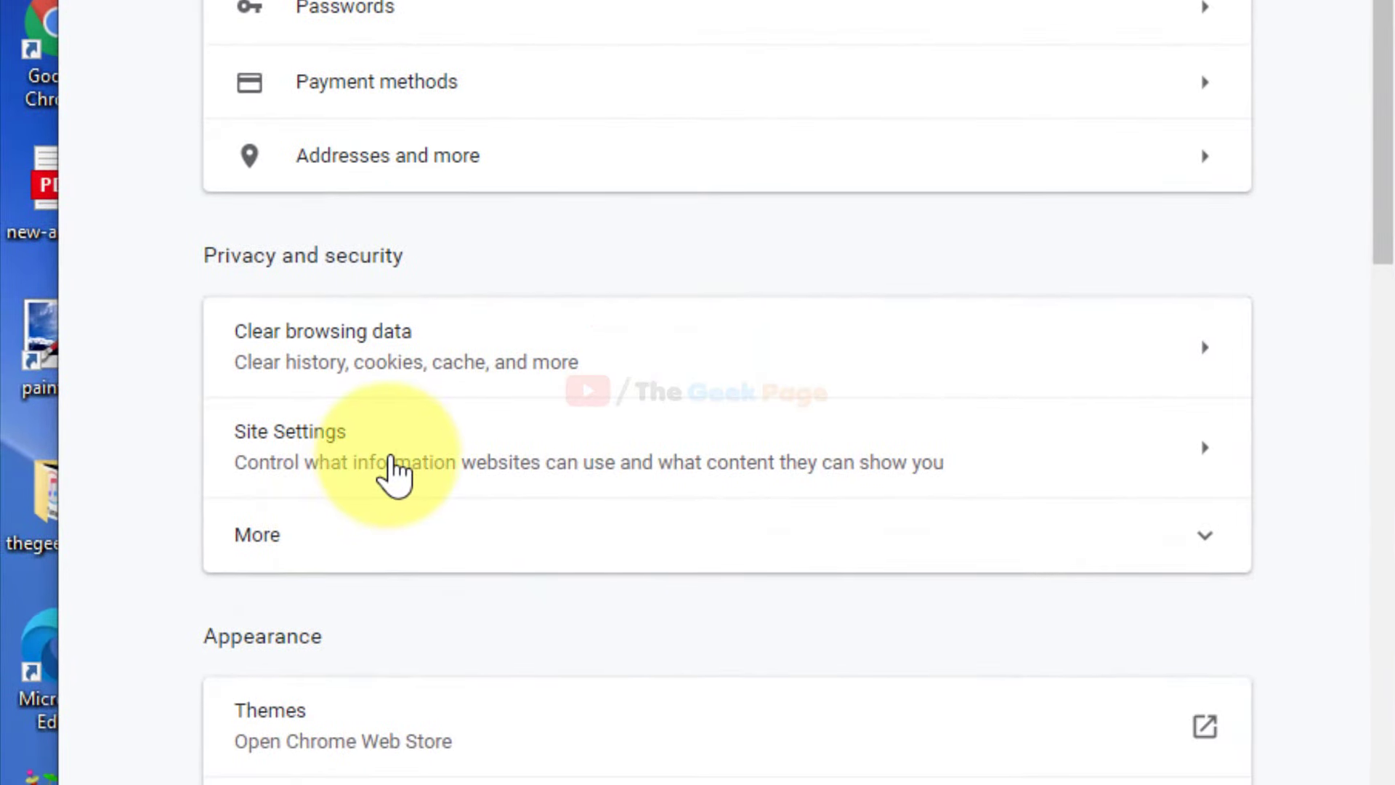
click(389, 464)
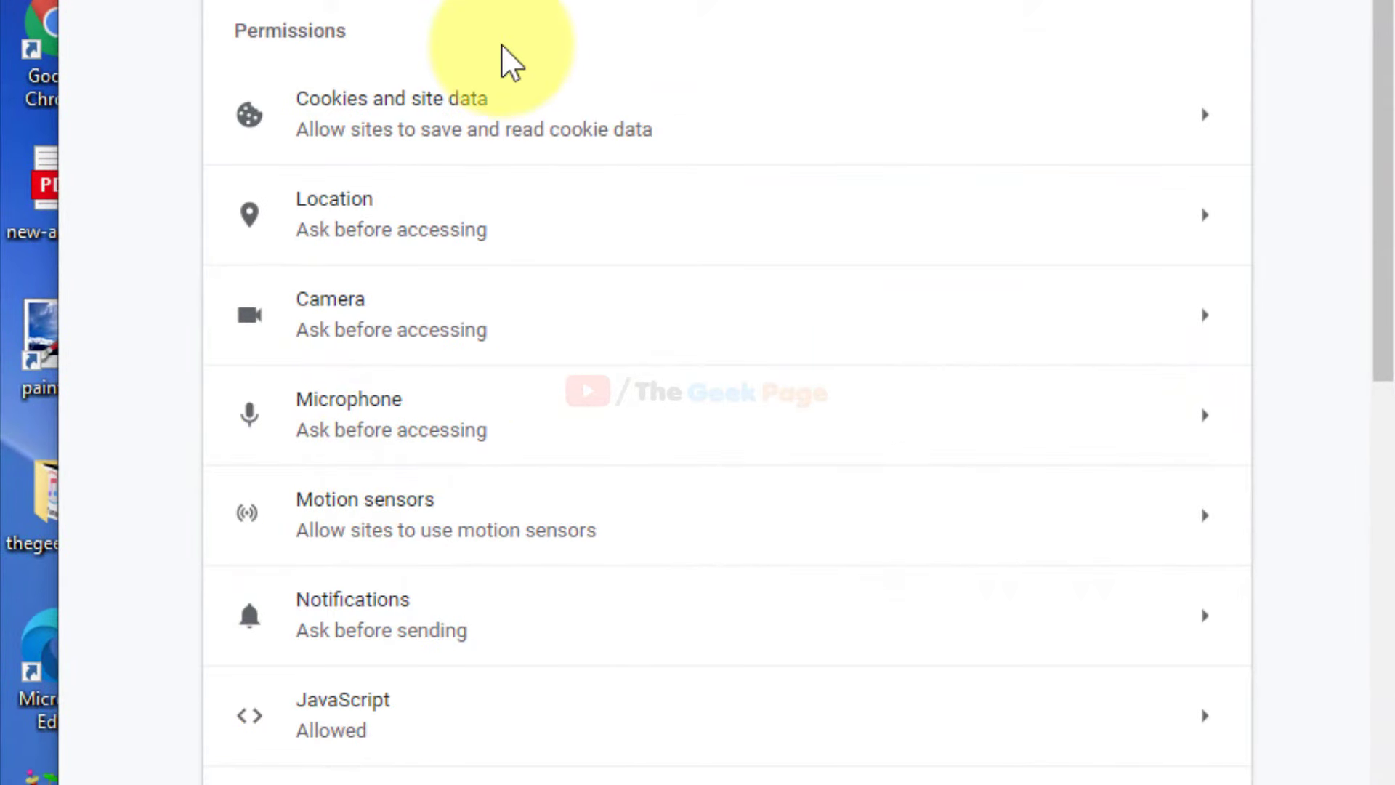
scroll(574, 501, down, 3)
scroll(436, 436, down, 2)
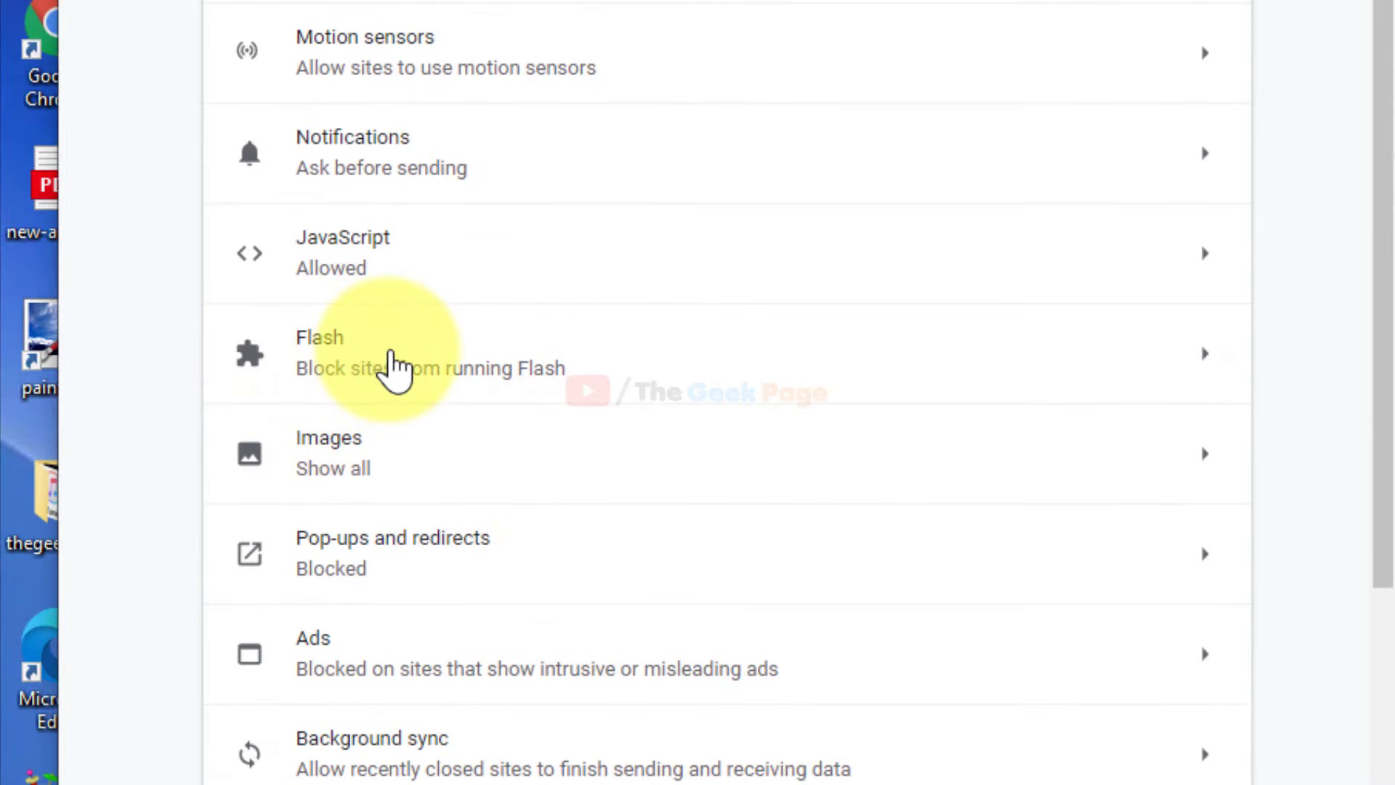
Open the Flash entry and switch its toggle from blocked to Ask first.
click(392, 354)
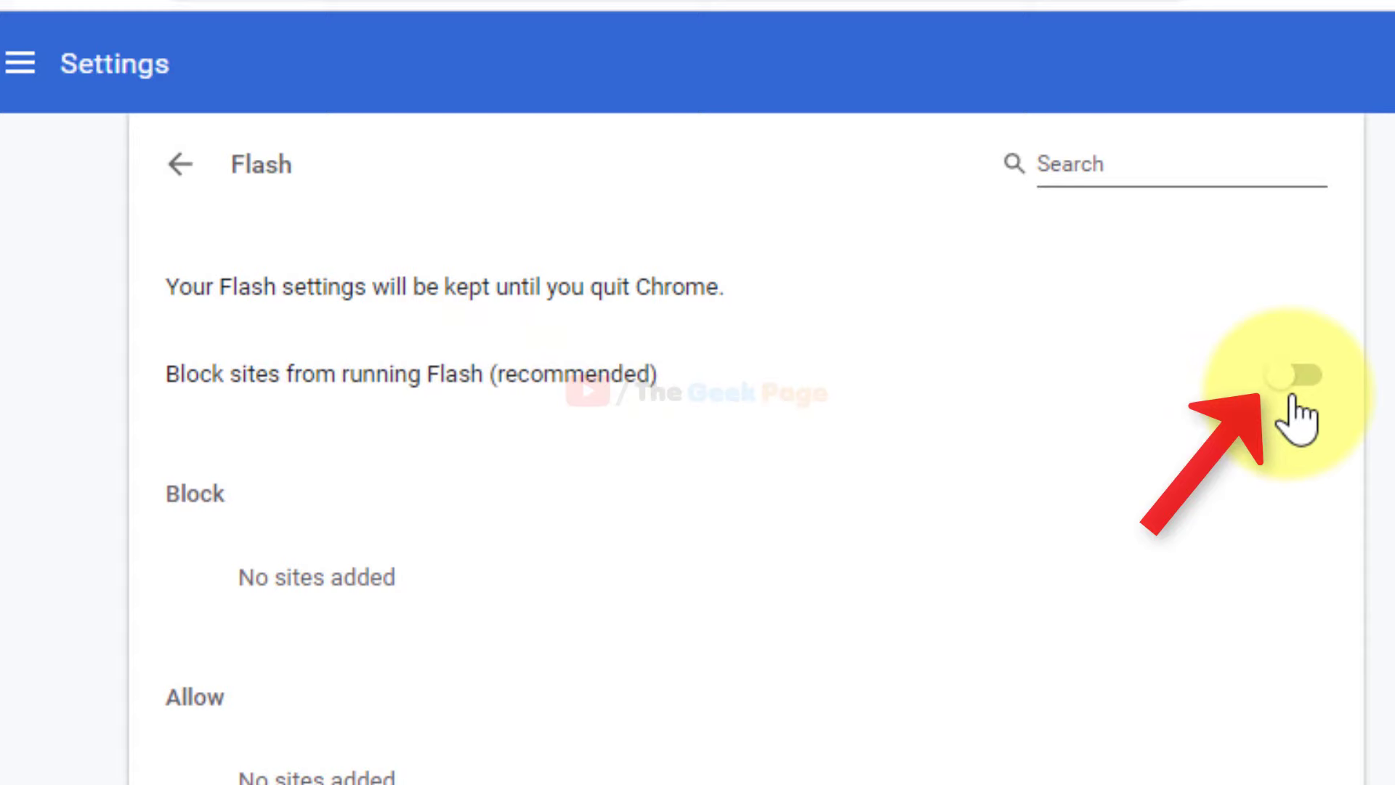
click(1300, 376)
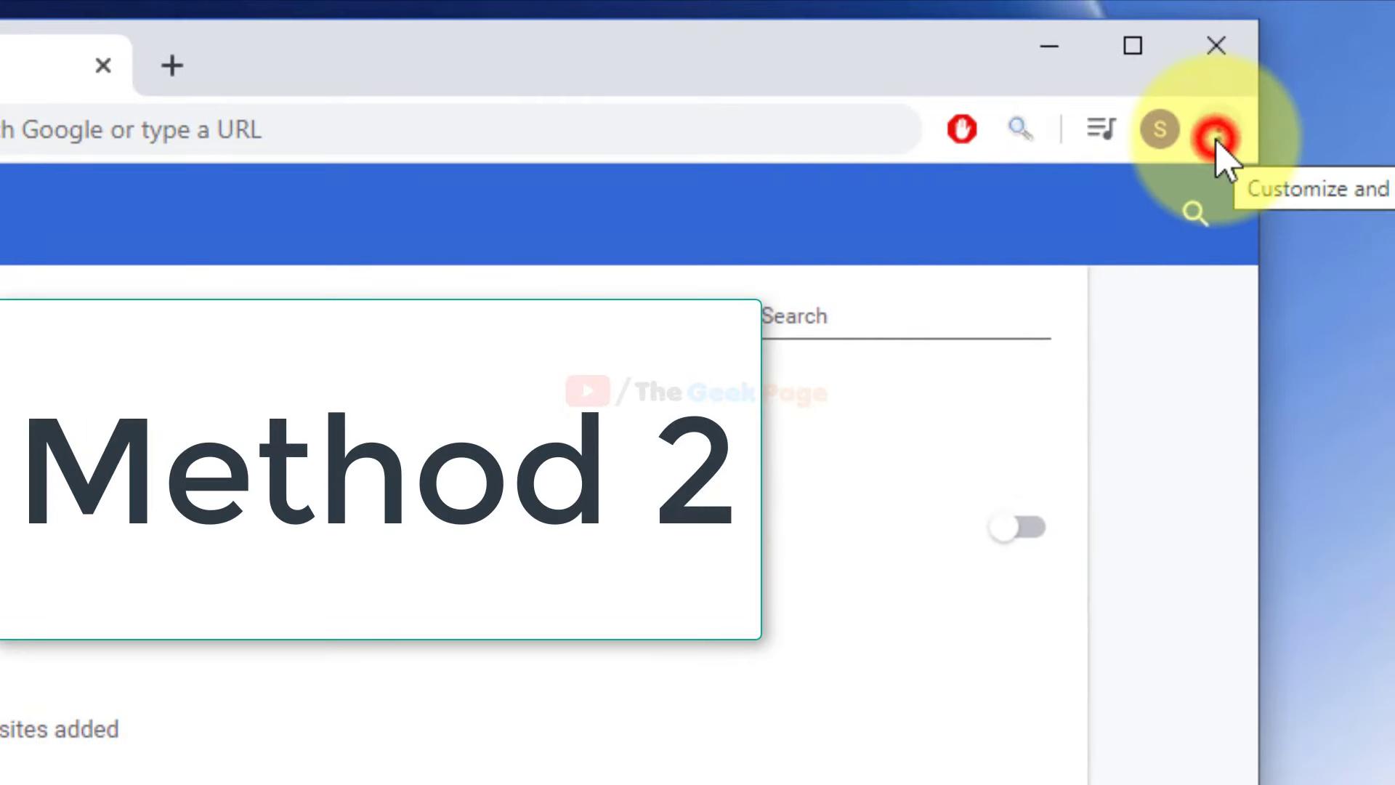
Open Chrome's three-dot menu to reach Help > About Google Chrome.
click(1219, 129)
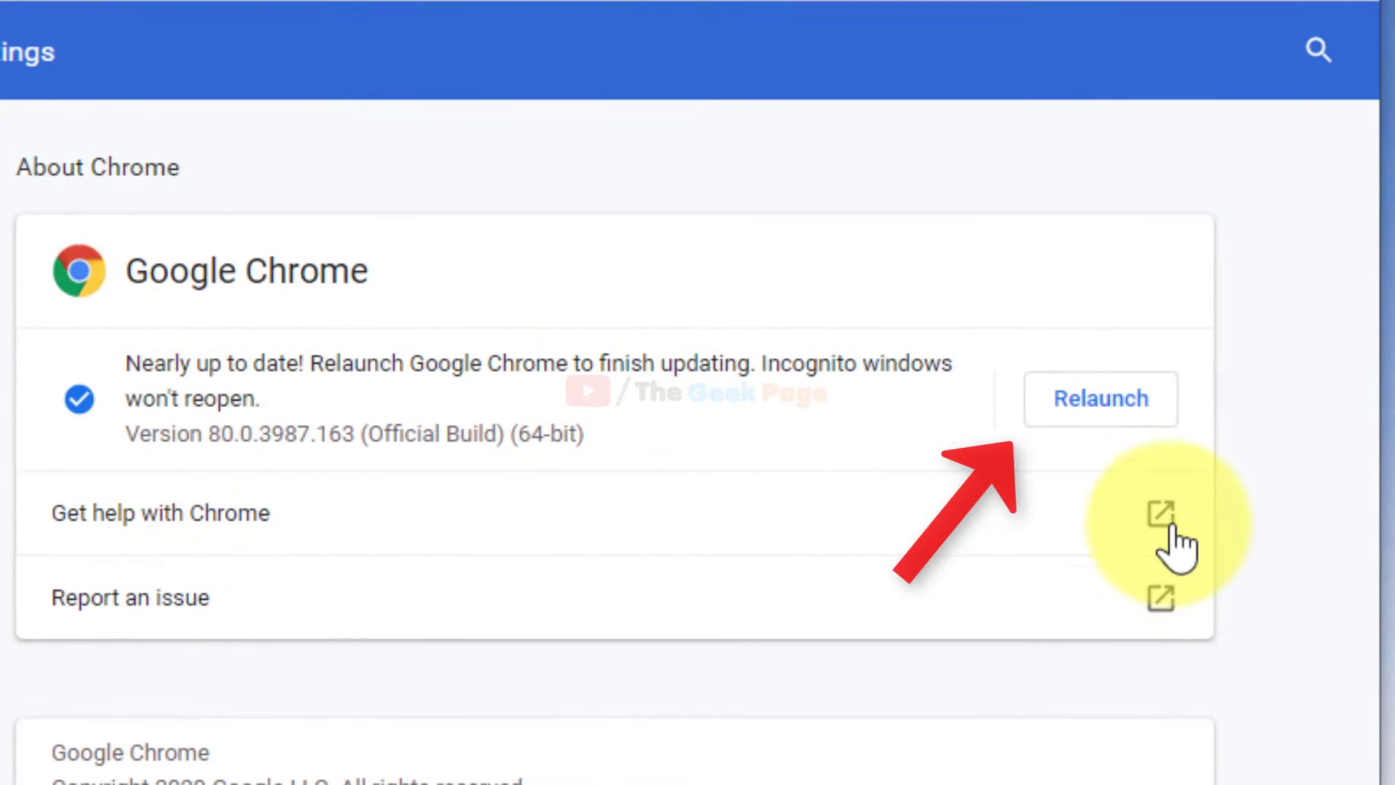
click(1085, 403)
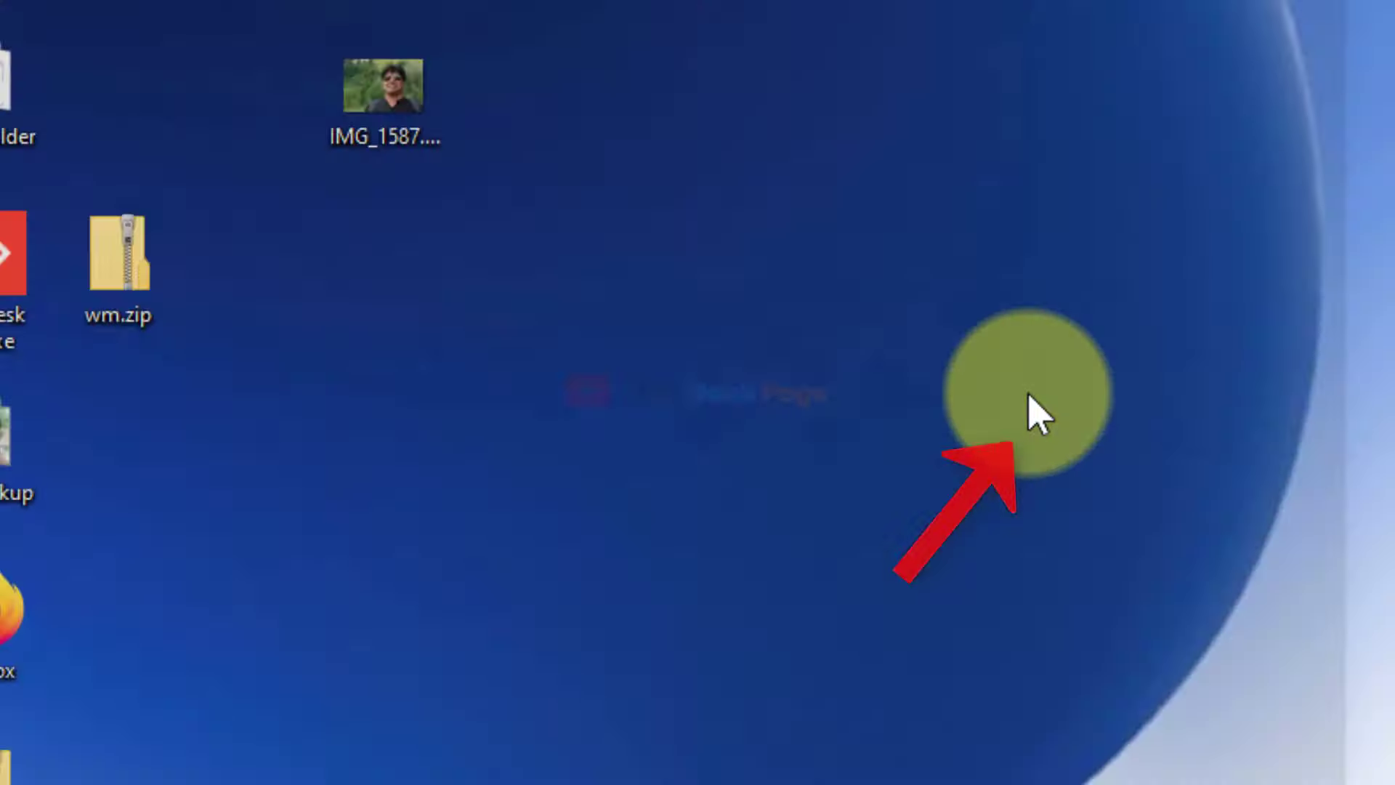